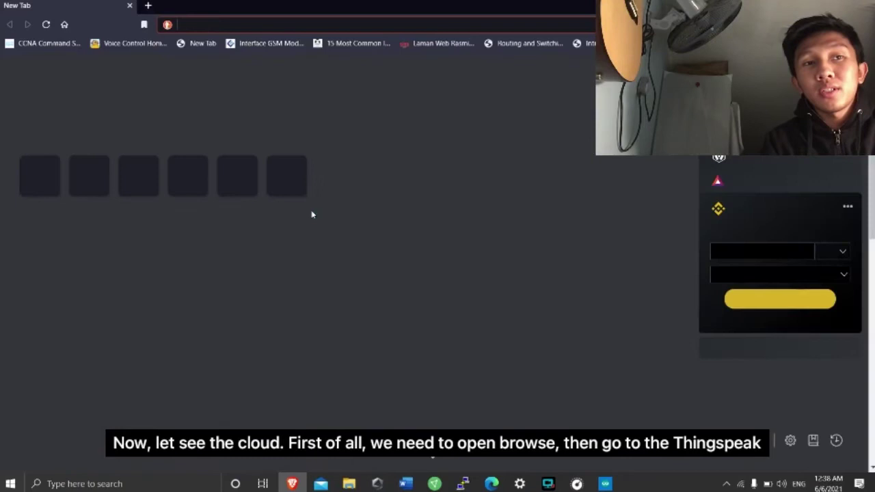
Sign in to ThingSpeak with the saved account e-mail and its password.
click(236, 185)
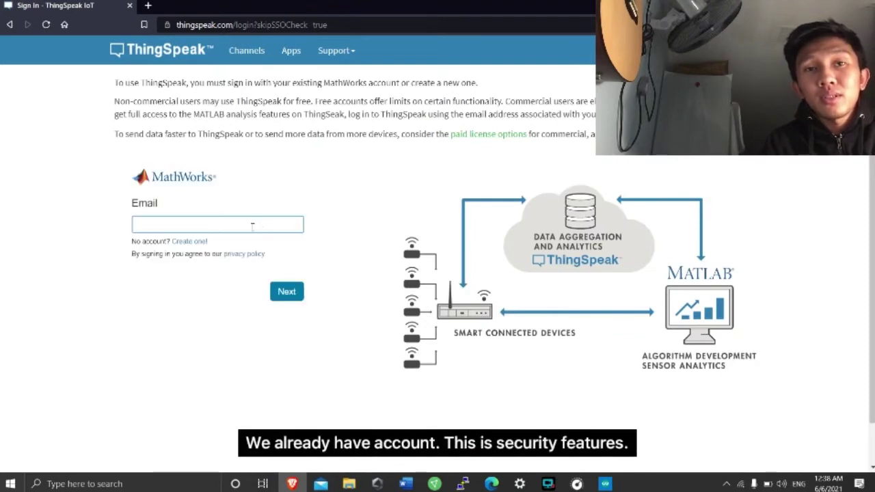
click(252, 225)
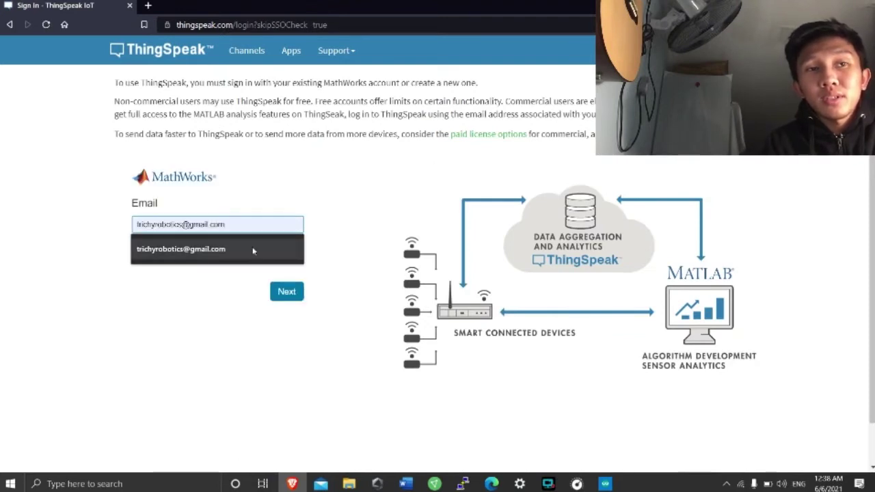
click(253, 251)
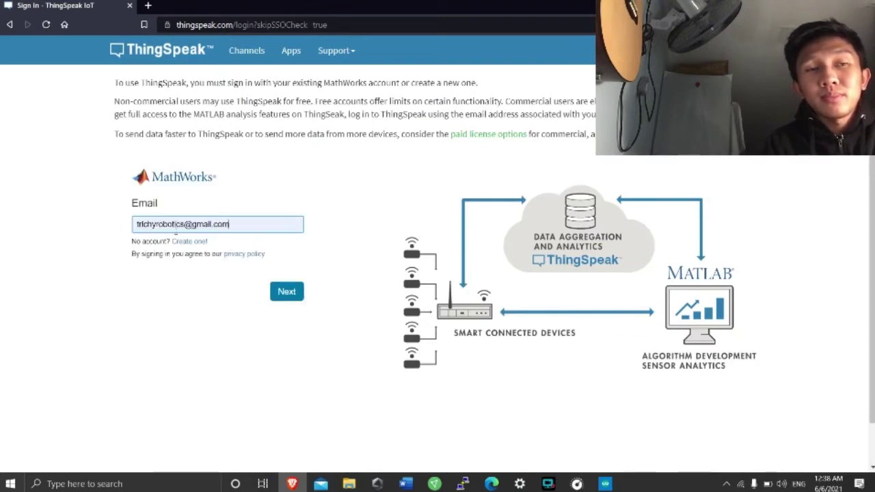
click(295, 294)
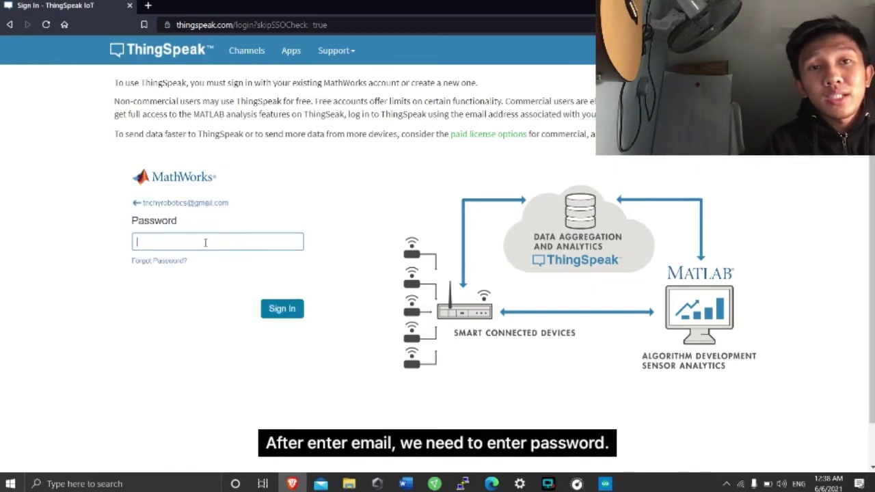
click(206, 242)
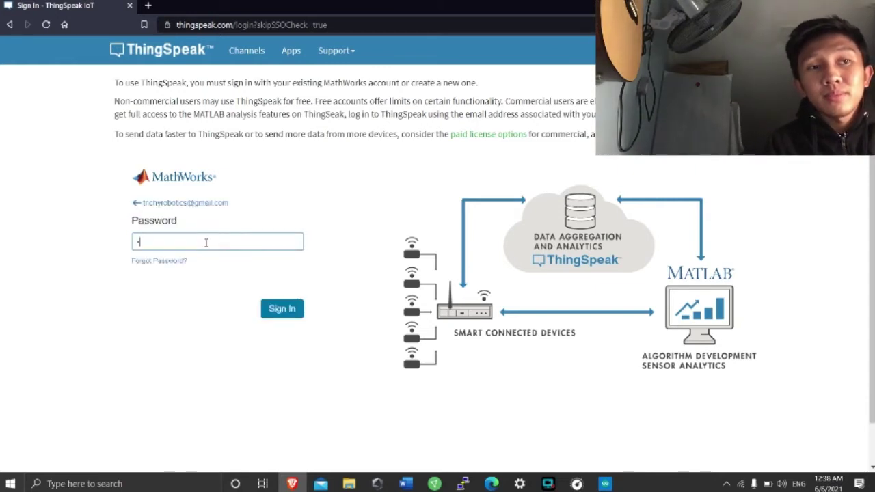
click(294, 308)
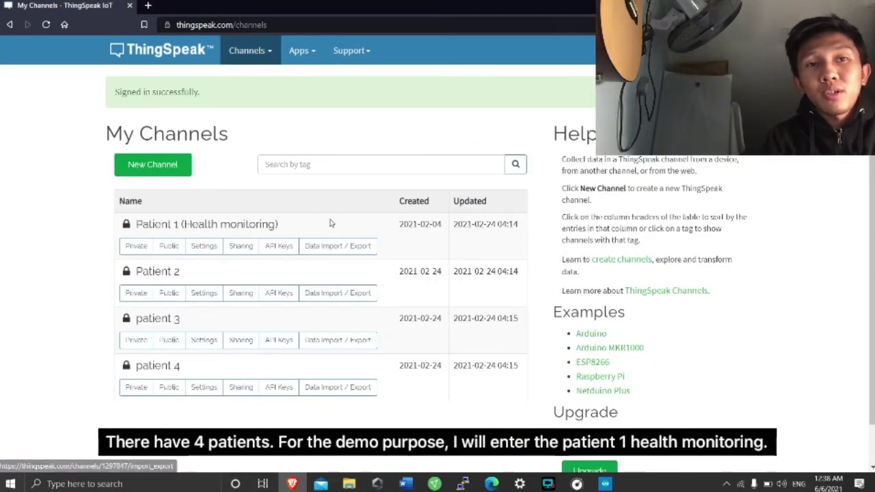
Open Patient 1 (Health monitoring) and review its temperature, humidity, BPM and ECG charts and gauges.
click(232, 226)
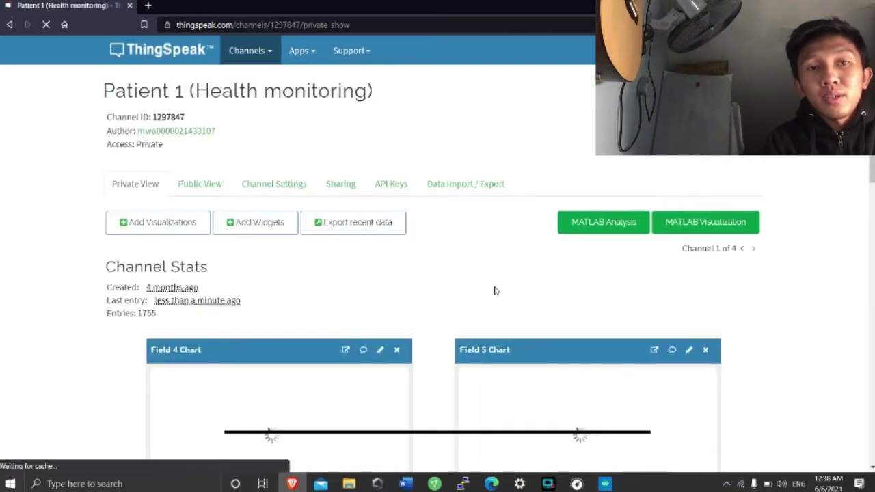
scroll(494, 291, down, 2)
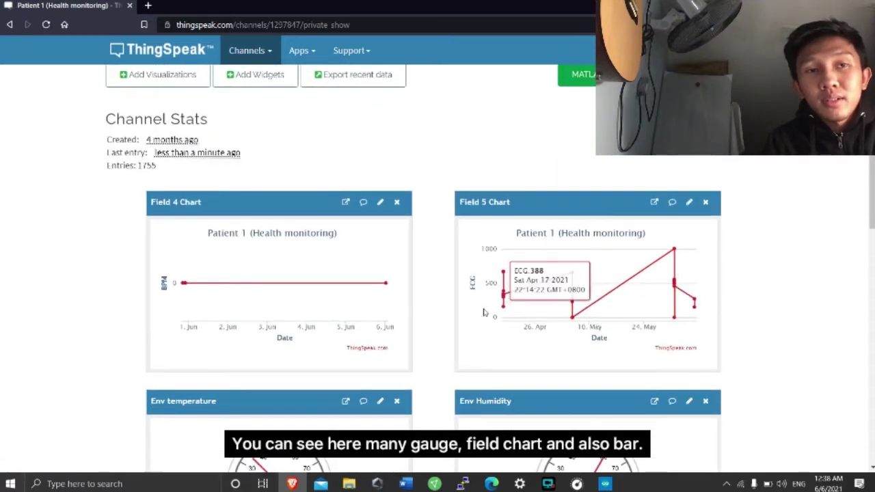
scroll(564, 295, down, 2)
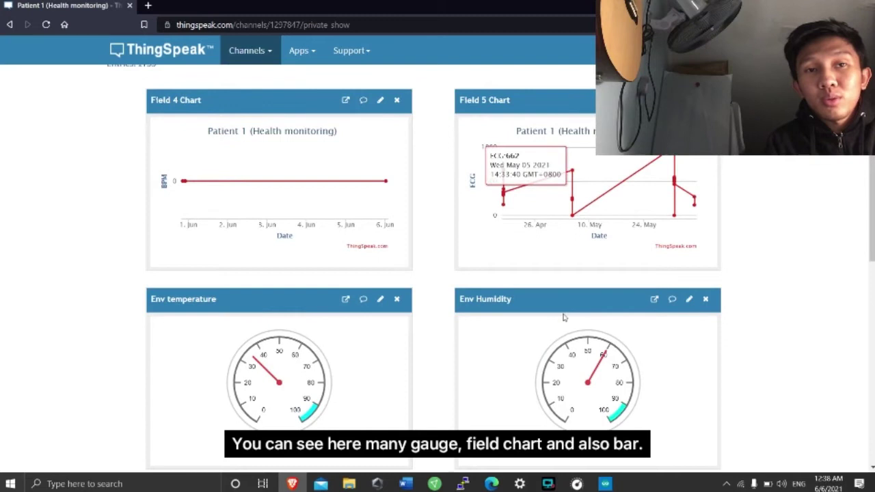
scroll(564, 317, down, 7)
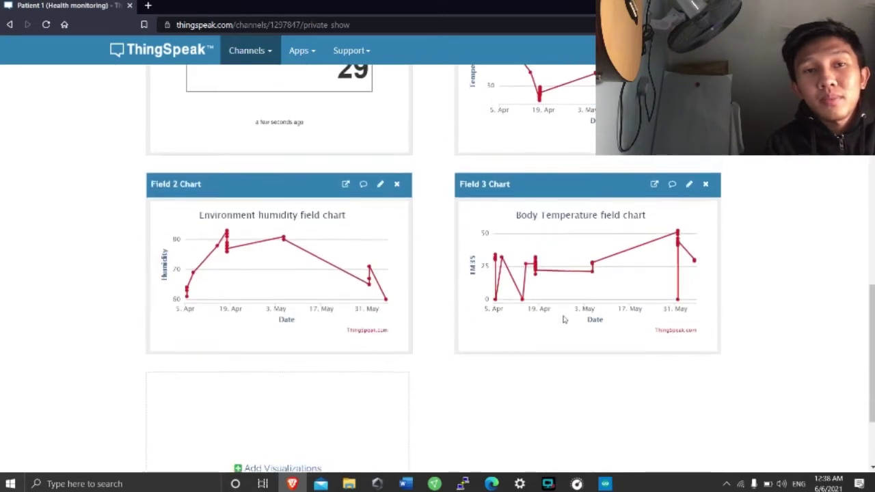
scroll(564, 319, up, 2)
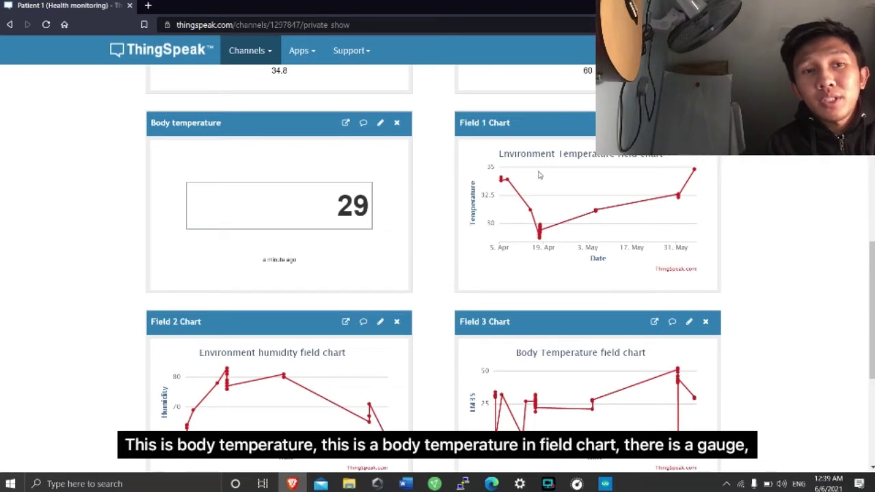
scroll(547, 184, up, 4)
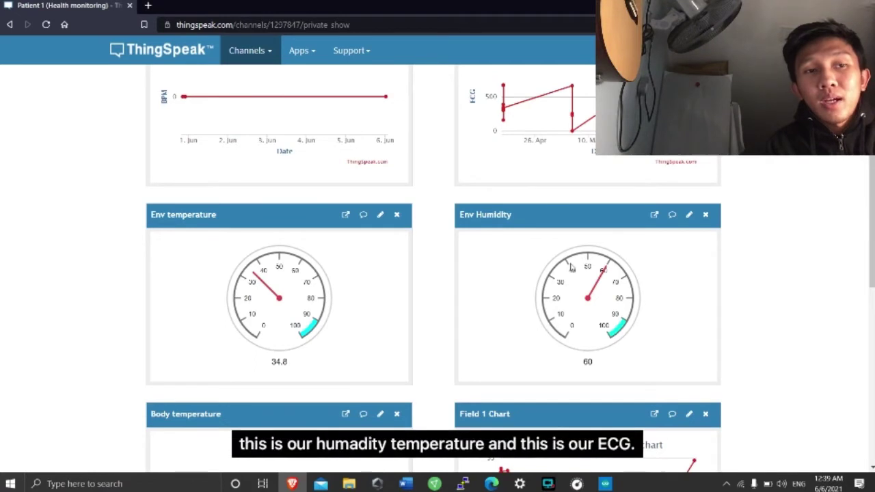
scroll(602, 291, up, 3)
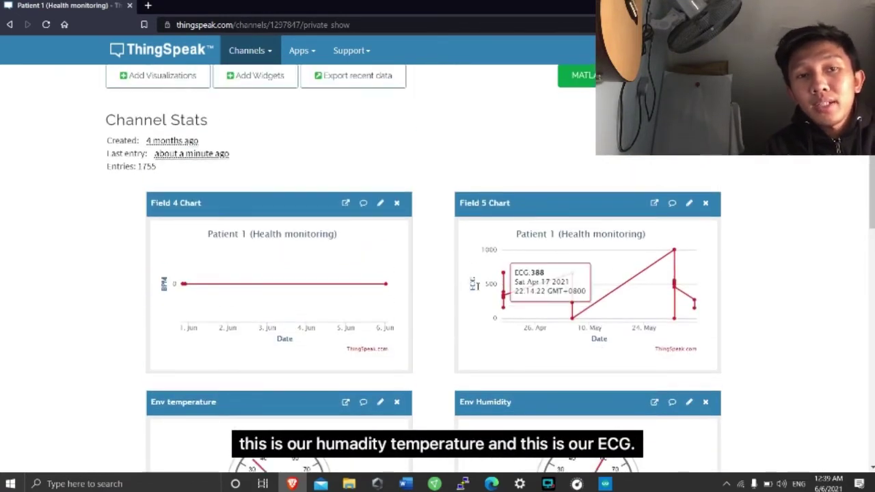
scroll(334, 294, down, 5)
scroll(333, 294, down, 5)
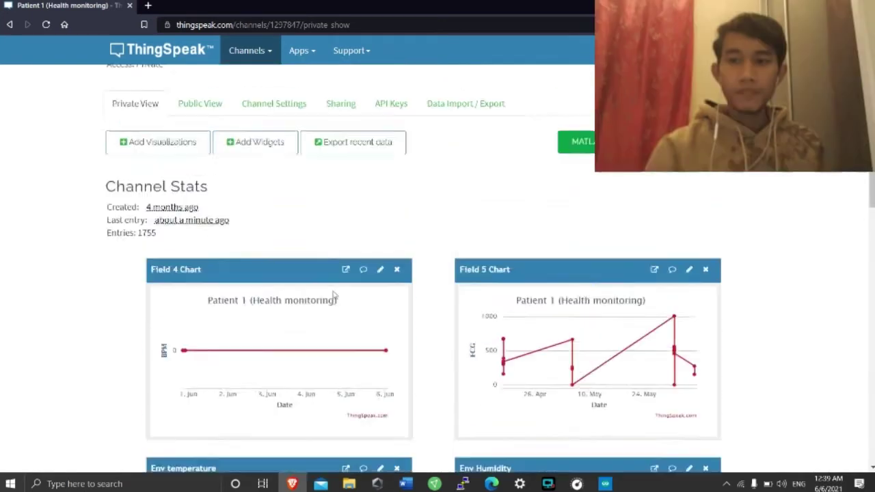
scroll(333, 295, up, 2)
scroll(333, 295, down, 3)
scroll(333, 294, down, 2)
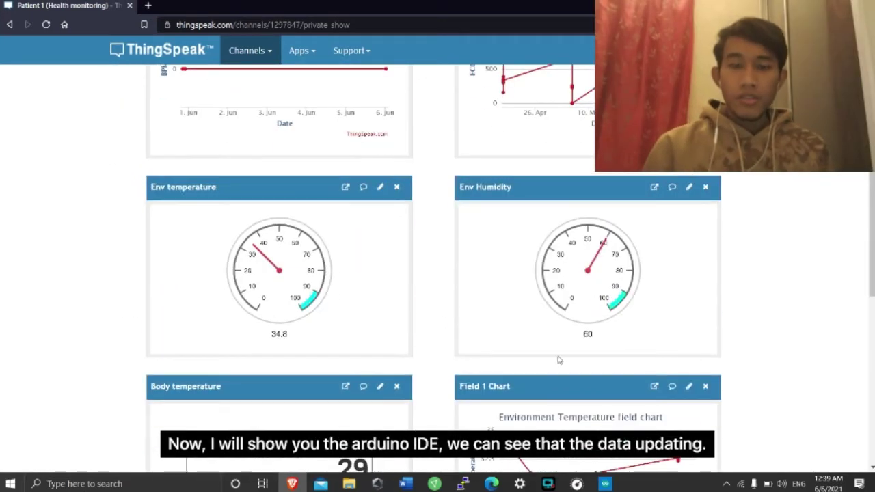
Bring up the Arduino IDE and watch data1–data3 readings in the COM5 serial monitor.
click(611, 485)
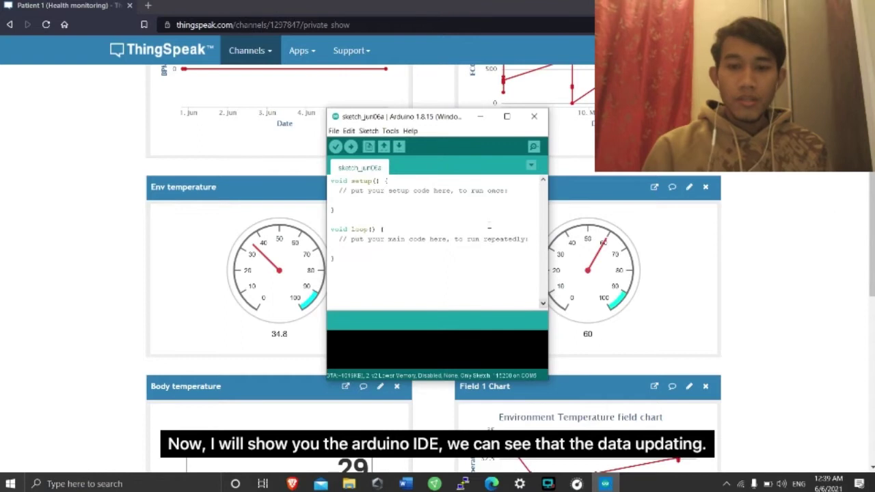
drag(415, 116, 311, 103)
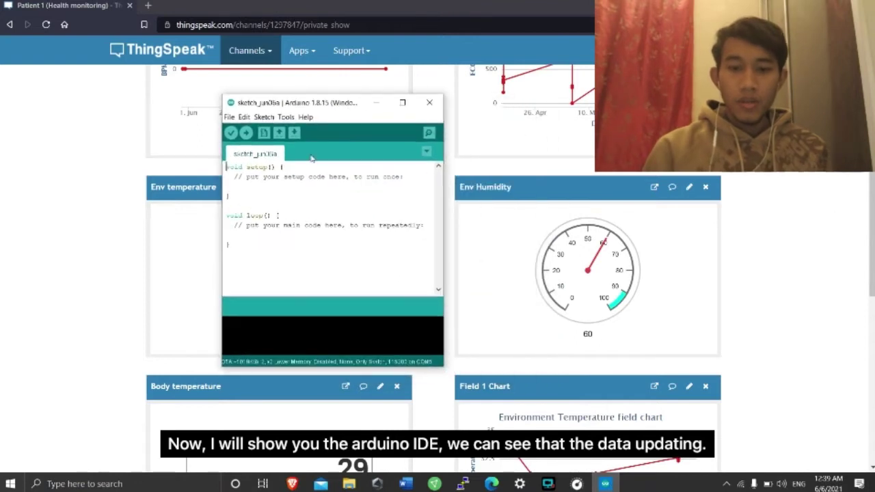
click(429, 133)
drag(481, 134, 463, 130)
scroll(216, 327, down, 3)
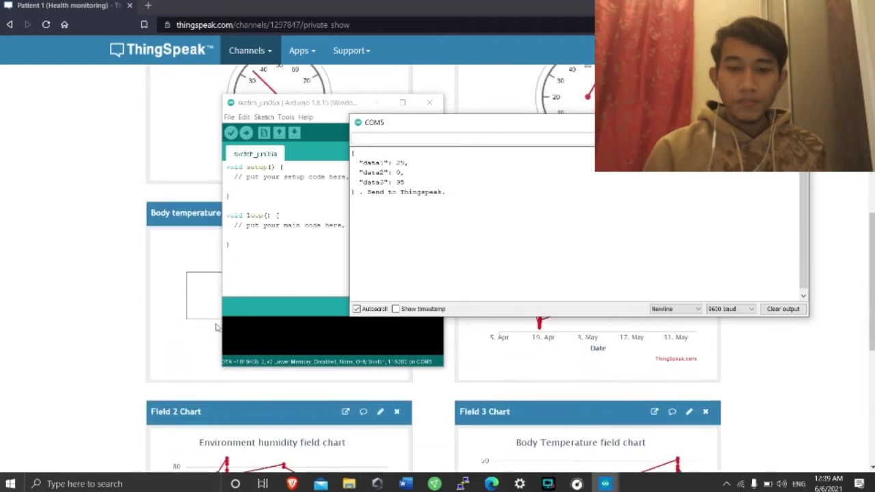
scroll(216, 327, up, 2)
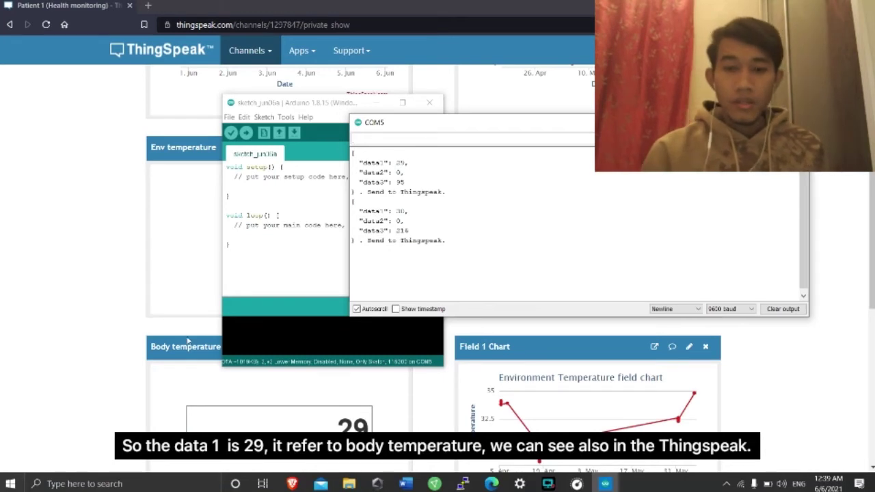
scroll(189, 340, down, 3)
scroll(199, 394, up, 2)
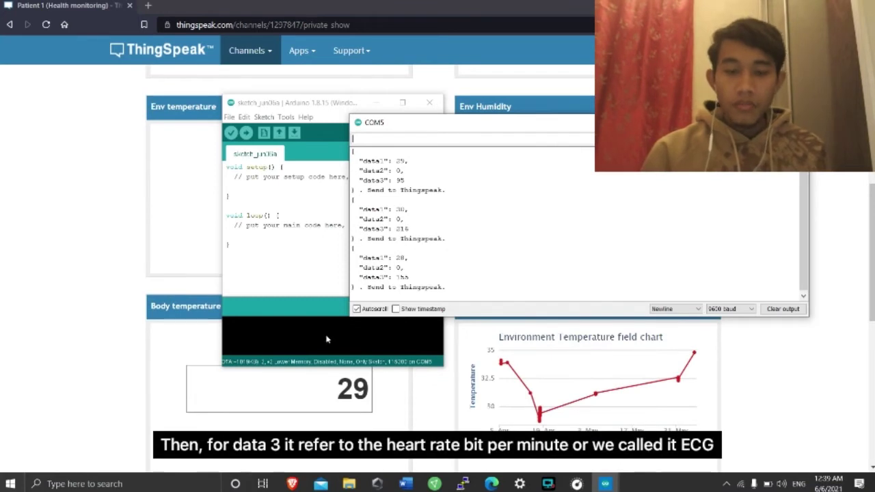
scroll(540, 383, up, 1)
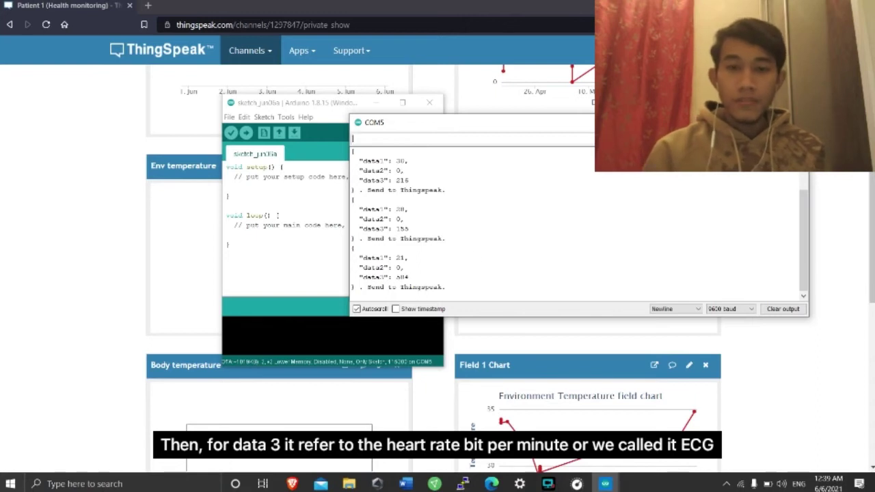
Close the serial monitor and minimize the IDE to check the dashboard's body temperature of 29.
click(796, 122)
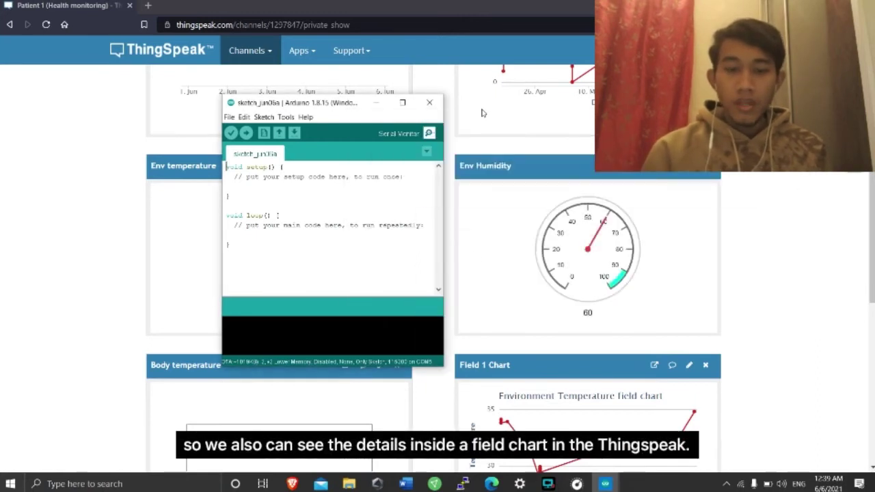
click(374, 102)
scroll(410, 205, up, 3)
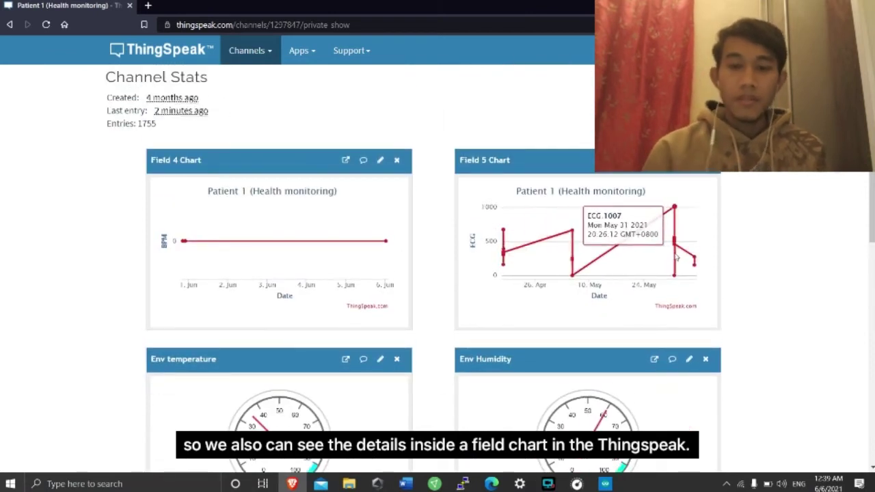
scroll(672, 258, down, 1)
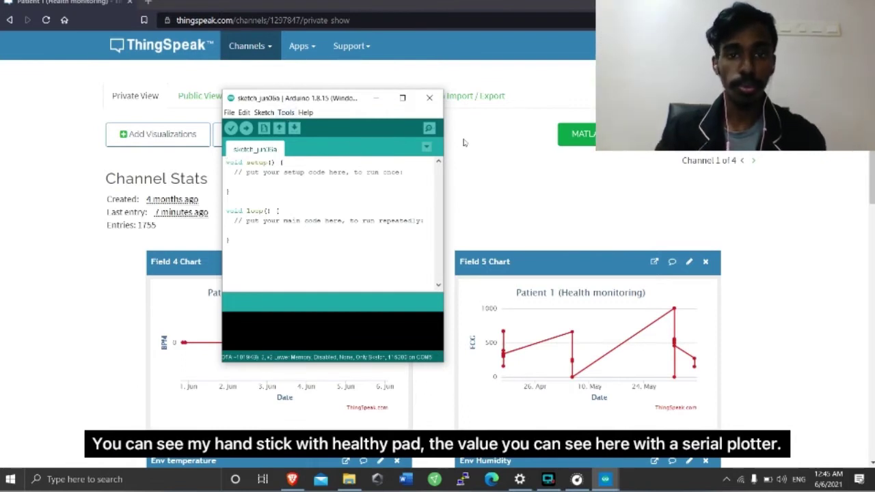
Bring the COM5 serial plotter into view to watch the ECG spikes.
mouse_move(605, 479)
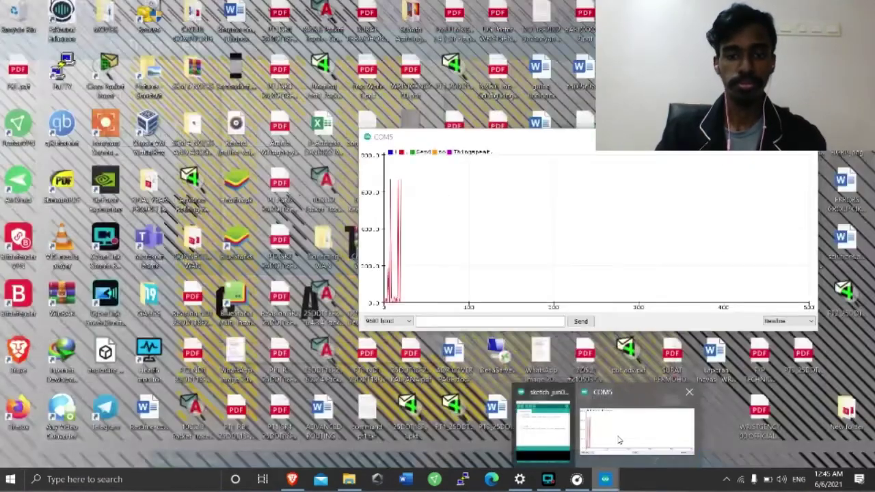
click(635, 427)
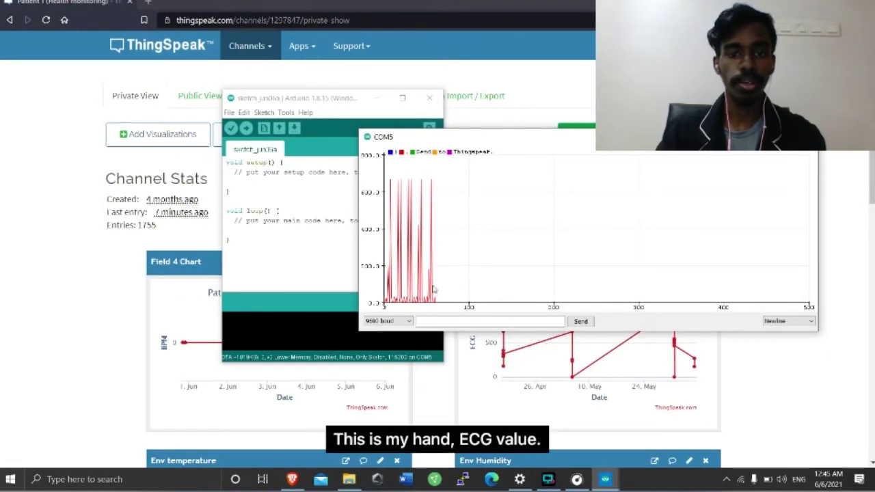
drag(529, 141, 476, 127)
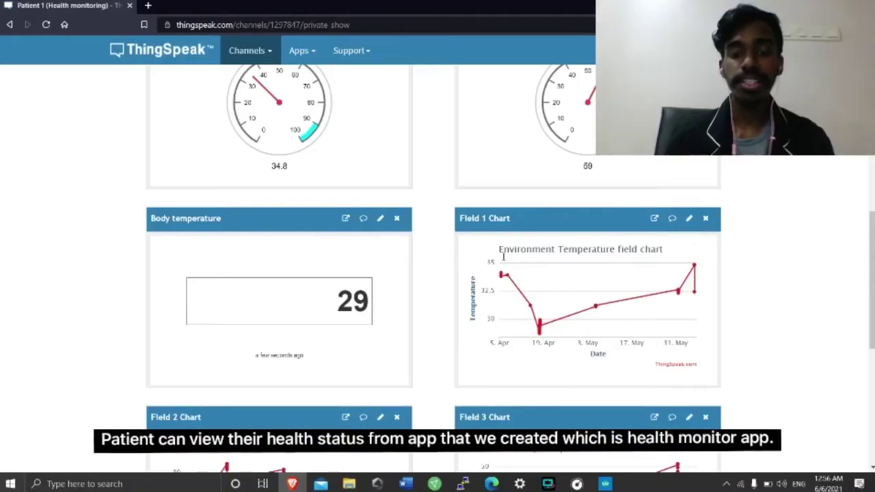